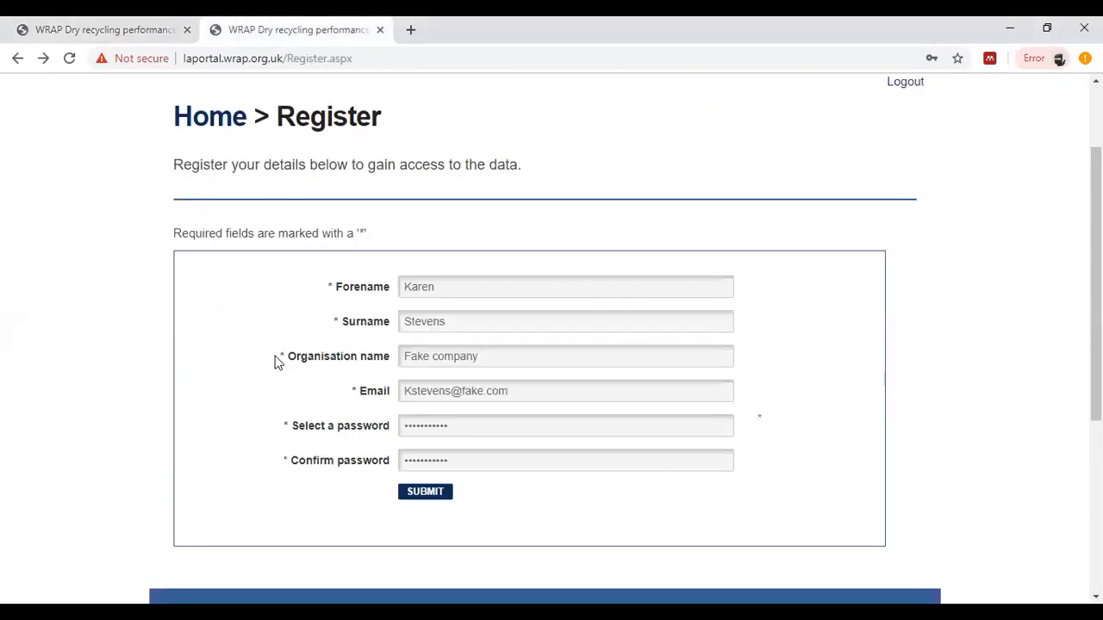
Step: Try to submit the registration form, and log in to the portal from the other open tab with the saved account
{"action": "left_click", "coordinate": [426, 493]}
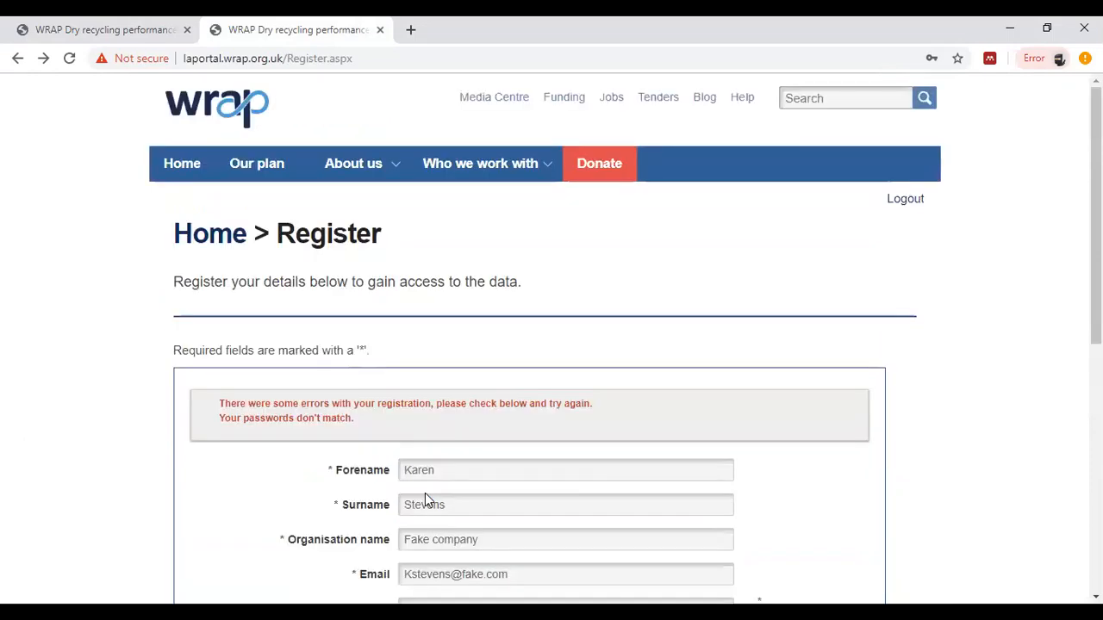
{"action": "left_click", "coordinate": [97, 26]}
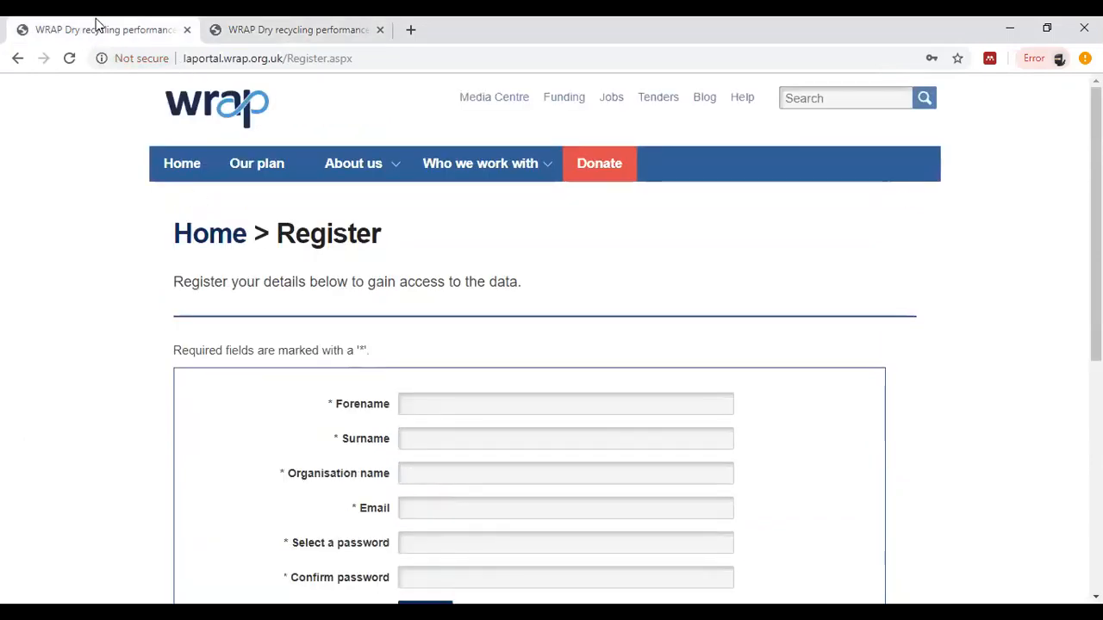
{"action": "left_click", "coordinate": [19, 59]}
{"action": "left_click", "coordinate": [313, 506]}
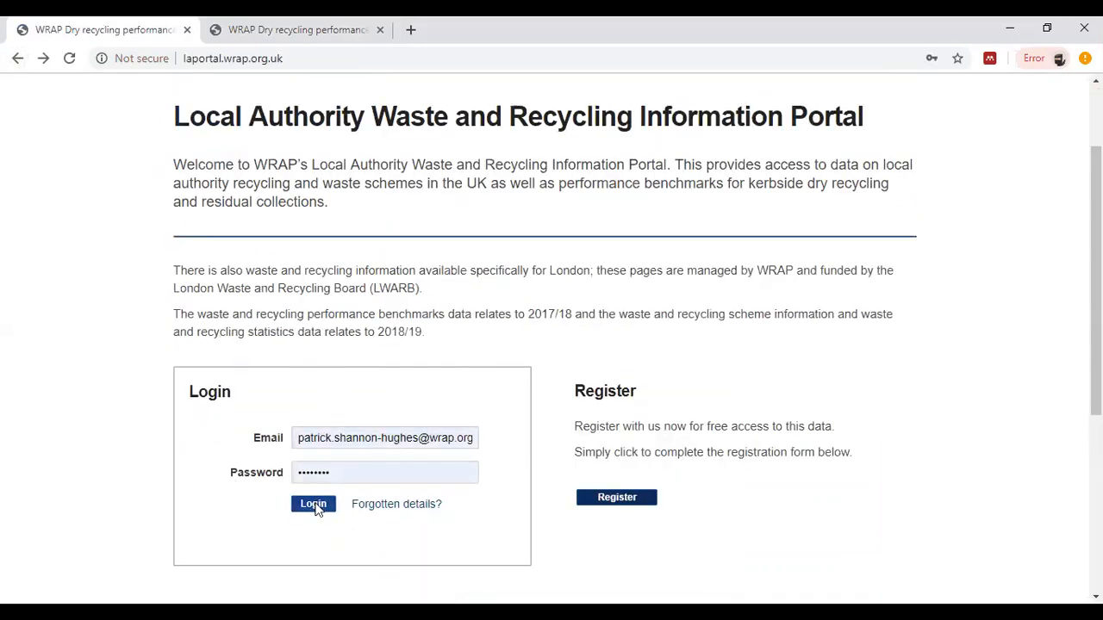
Step: Open the Kerbside Costing Tool from the portal home page and enter its online tool
{"action": "scroll", "coordinate": [793, 380], "scroll_direction": "down", "scroll_amount": 2}
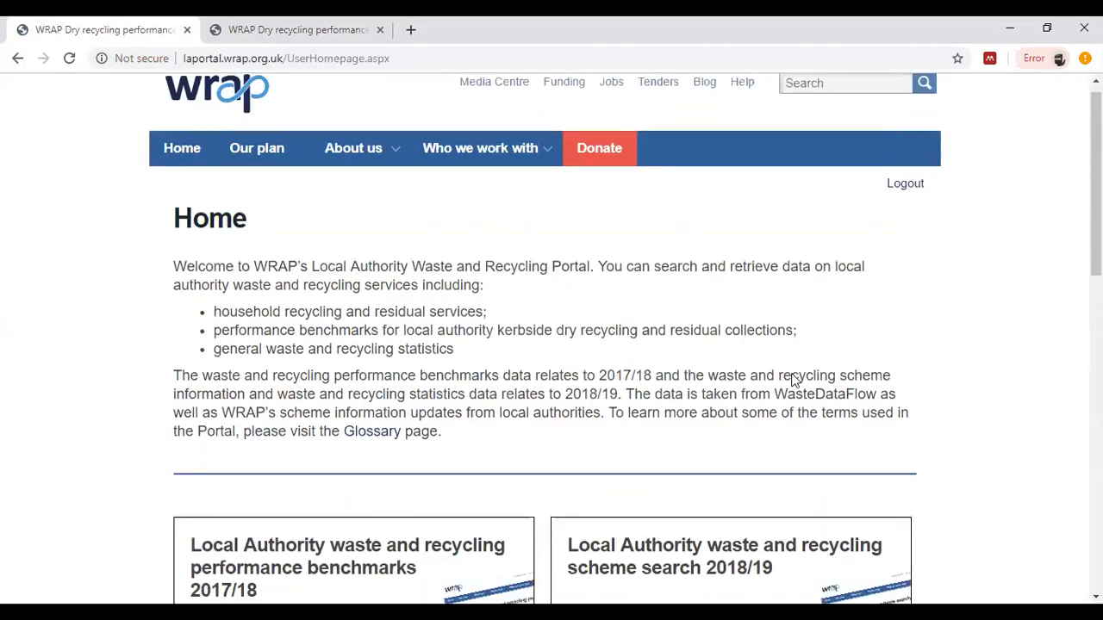
{"action": "scroll", "coordinate": [793, 380], "scroll_direction": "down", "scroll_amount": 2}
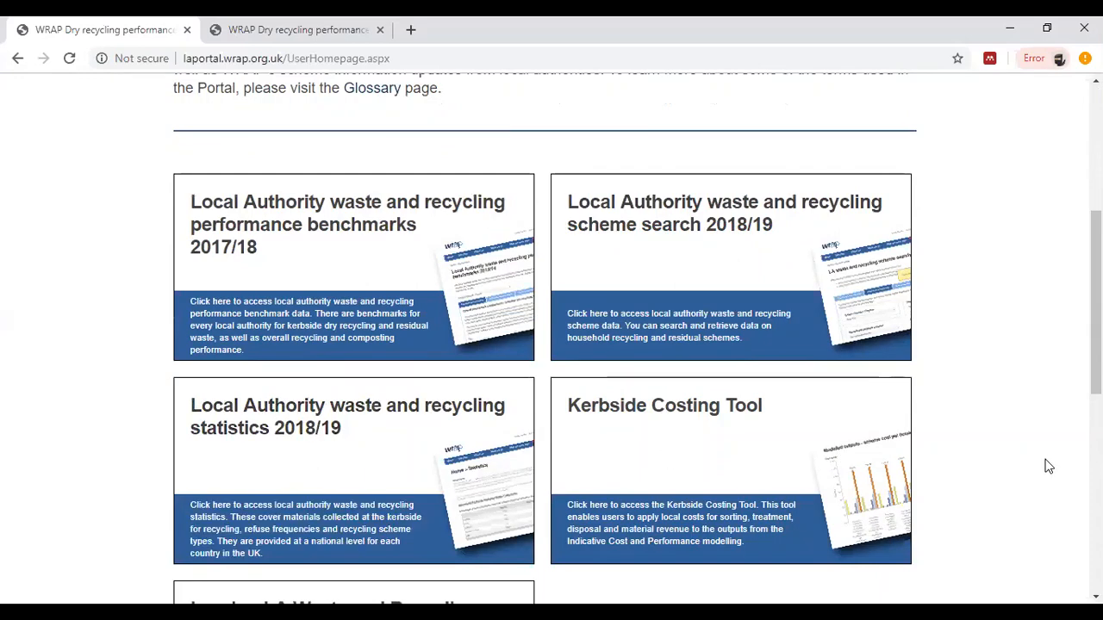
{"action": "left_click", "coordinate": [814, 427]}
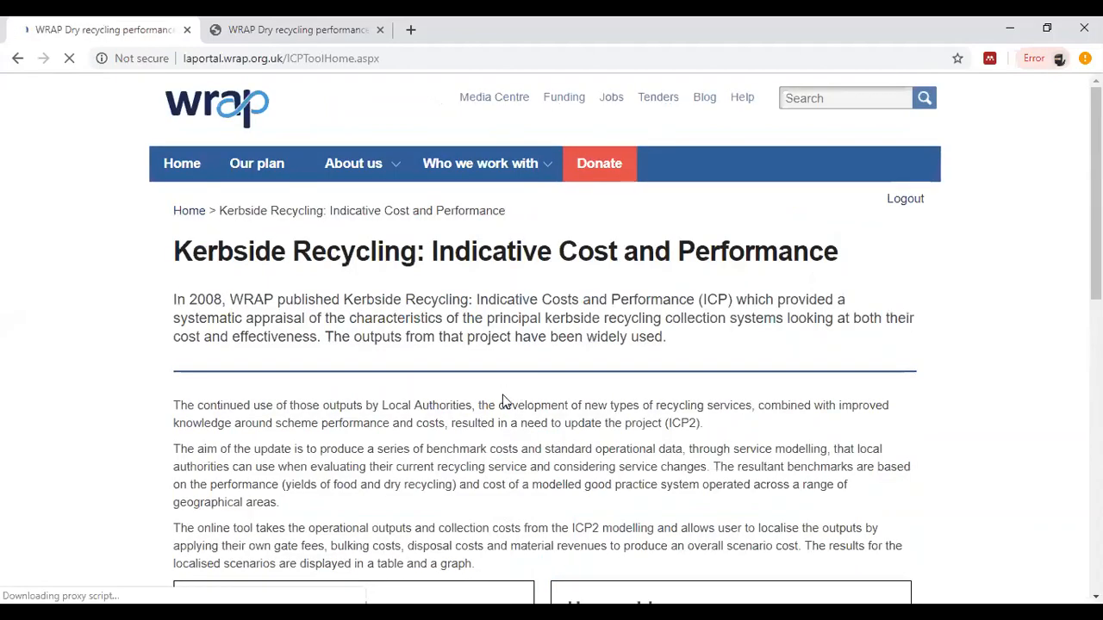
{"action": "scroll", "coordinate": [506, 396], "scroll_direction": "down", "scroll_amount": 1}
{"action": "scroll", "coordinate": [505, 394], "scroll_direction": "down", "scroll_amount": 2}
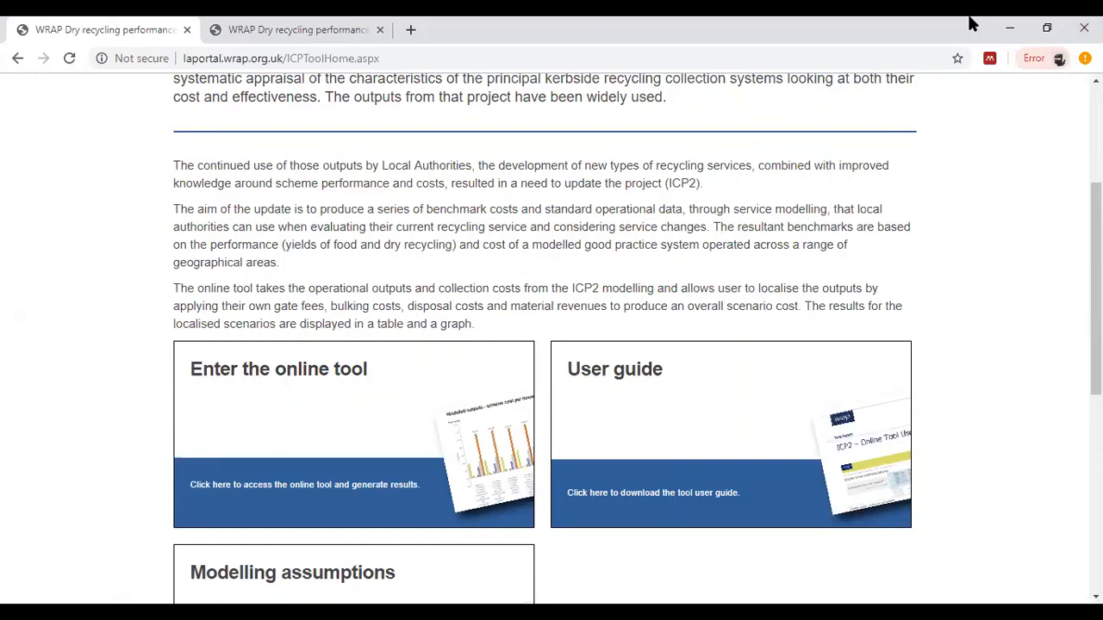
{"action": "left_click", "coordinate": [374, 382]}
{"action": "double_click", "coordinate": [372, 382]}
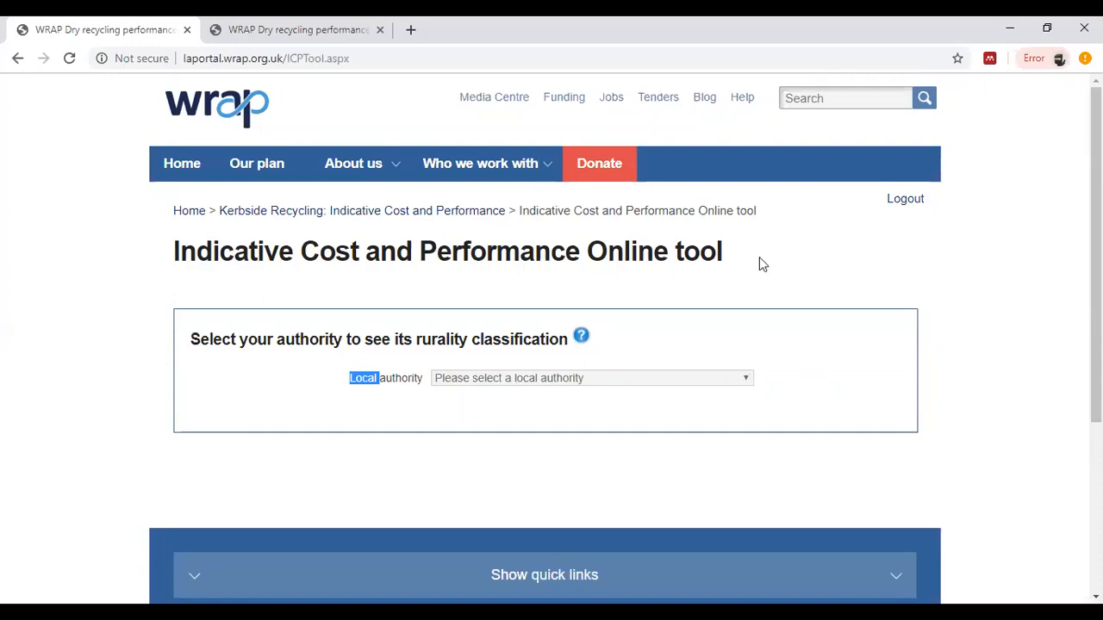
Step: Set the local authority to Charnwood Borough Council
{"action": "left_click", "coordinate": [629, 377]}
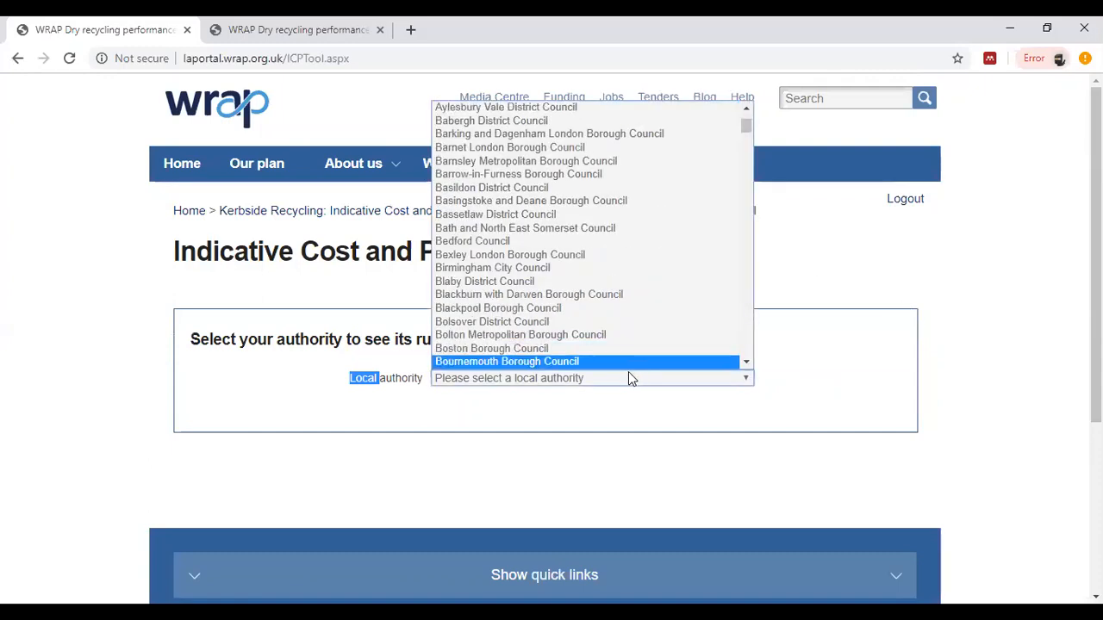
{"action": "type", "text": "ch"}
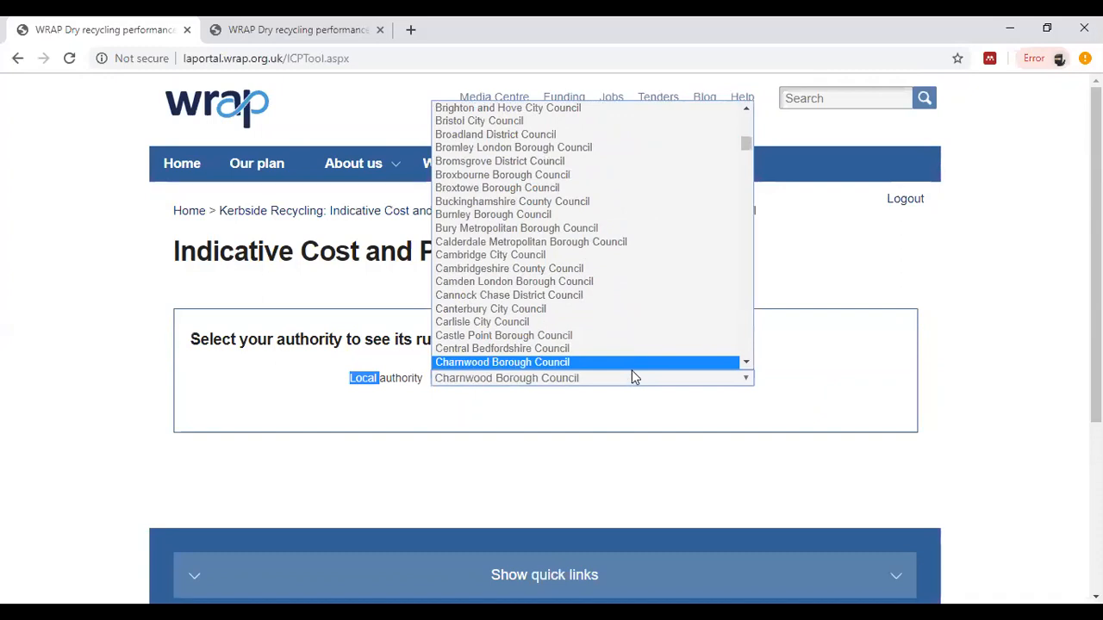
{"action": "left_click", "coordinate": [746, 375]}
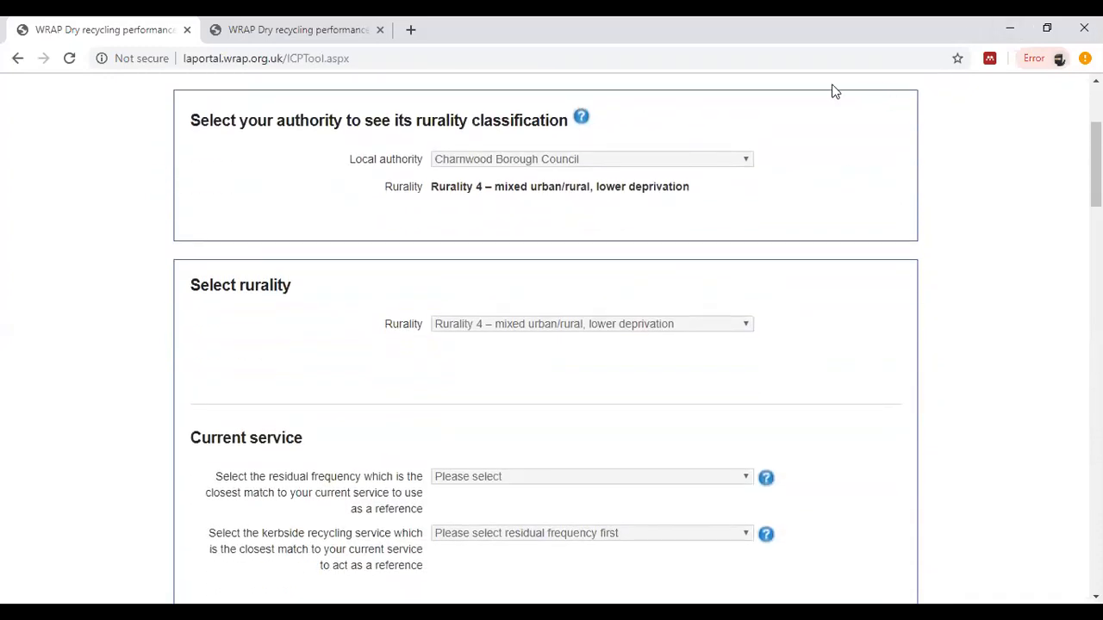
Step: Select Cherwell District Council as the local authority and look through the available rurality options
{"action": "left_click", "coordinate": [744, 161]}
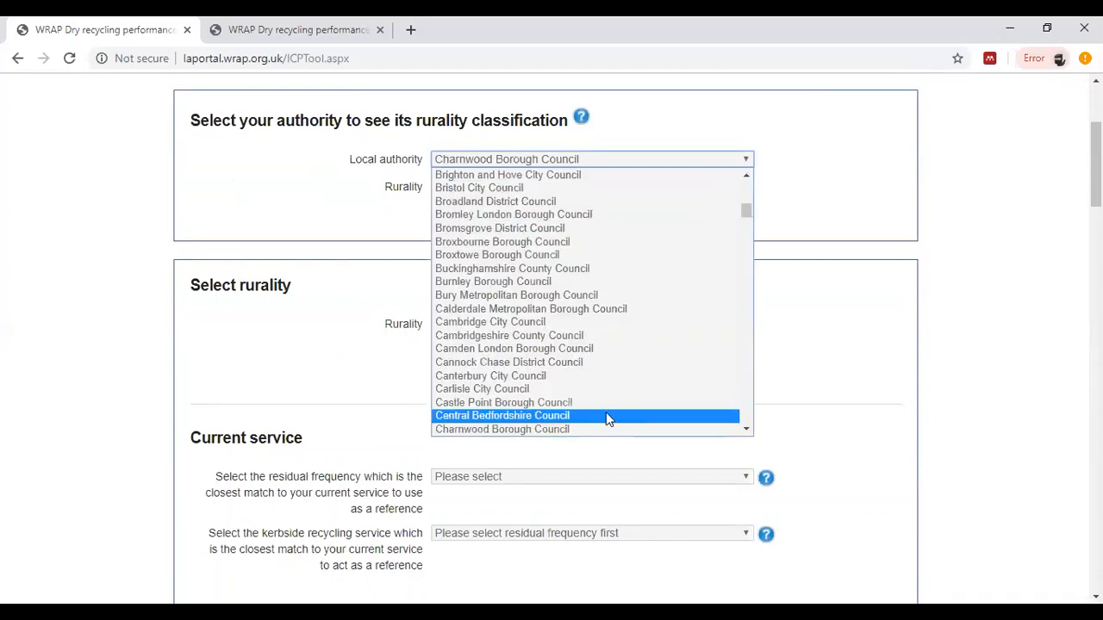
{"action": "scroll", "coordinate": [604, 412], "scroll_direction": "down", "scroll_amount": 5}
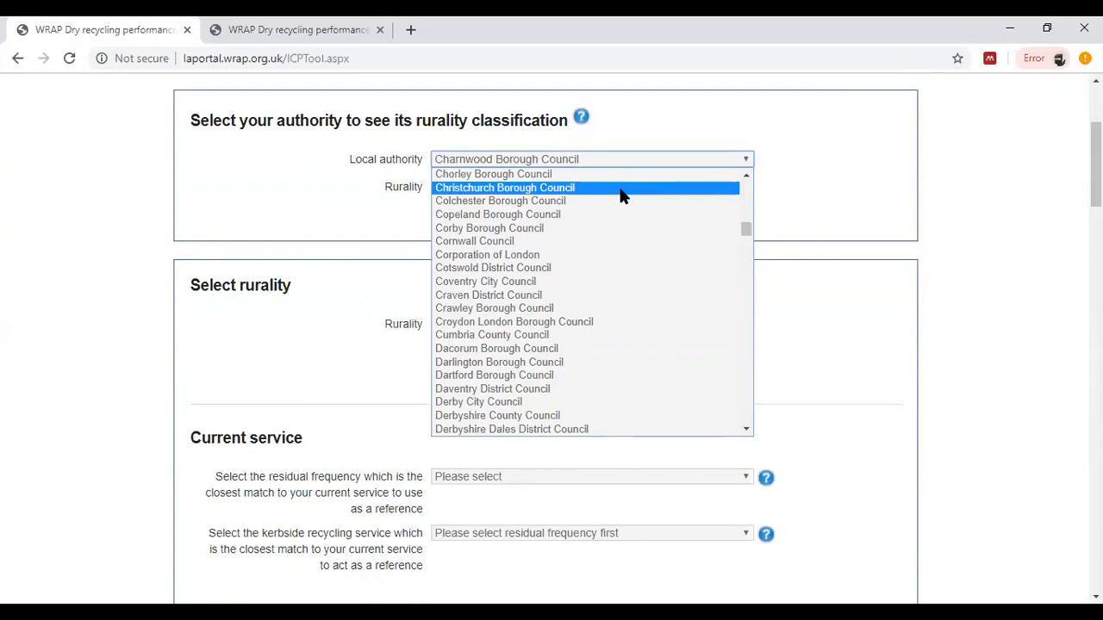
{"action": "left_click", "coordinate": [746, 178]}
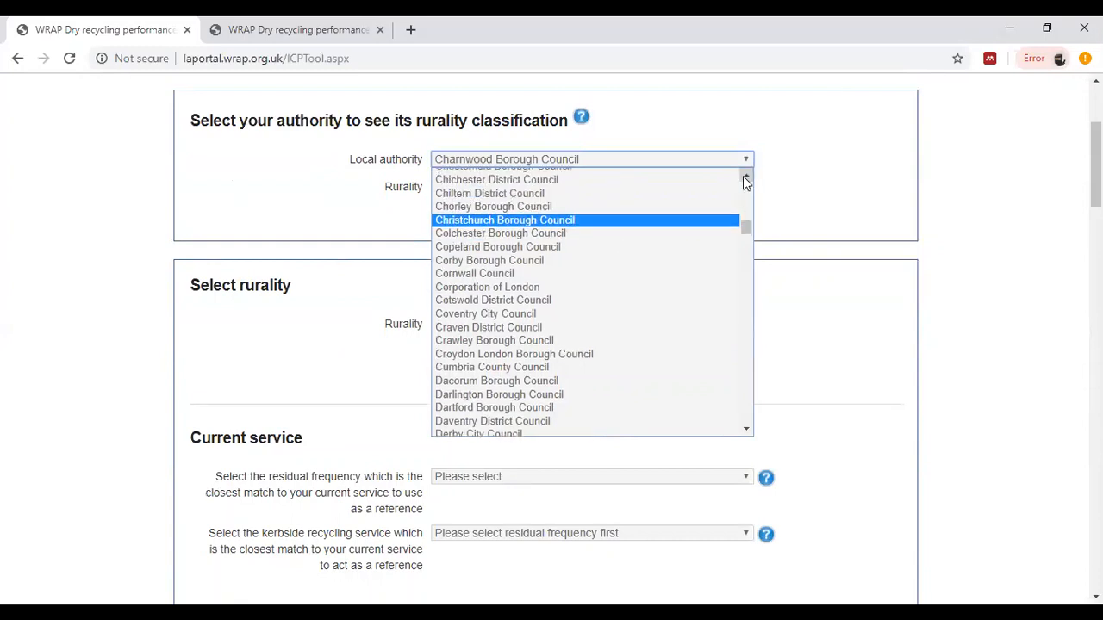
{"action": "left_click", "coordinate": [745, 178]}
{"action": "left_click", "coordinate": [745, 177]}
{"action": "left_click", "coordinate": [745, 178]}
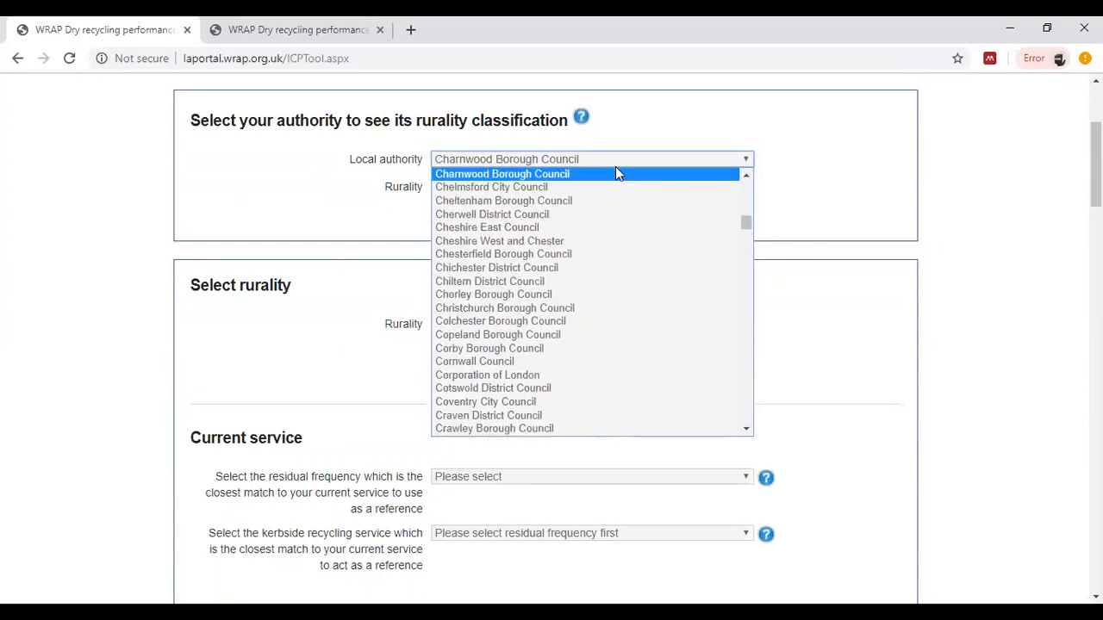
{"action": "left_click", "coordinate": [568, 218]}
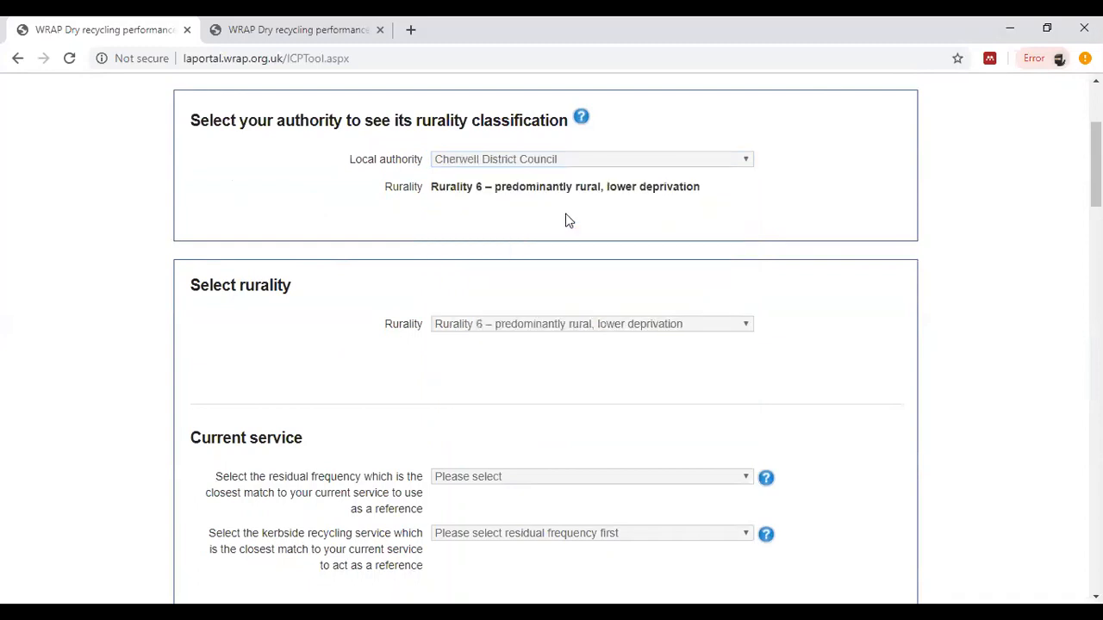
{"action": "left_click", "coordinate": [739, 325]}
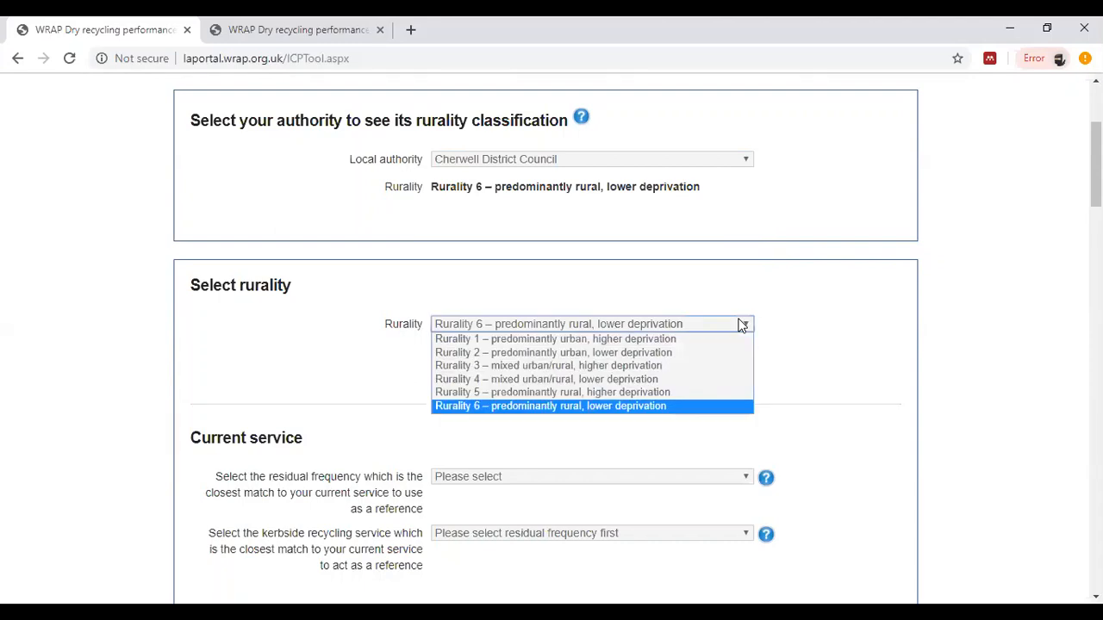
{"action": "left_click", "coordinate": [834, 364]}
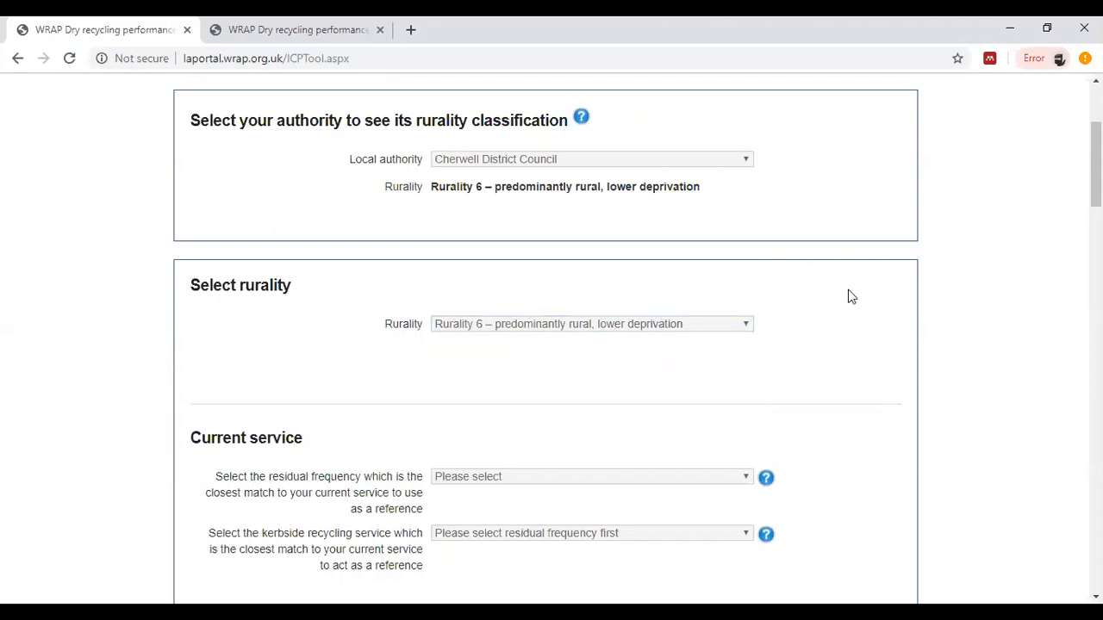
Step: Set the current service to Fortnightly residual frequency with the Fortnightly co-mingled kerbside recycling service
{"action": "scroll", "coordinate": [757, 431], "scroll_direction": "down", "scroll_amount": 2}
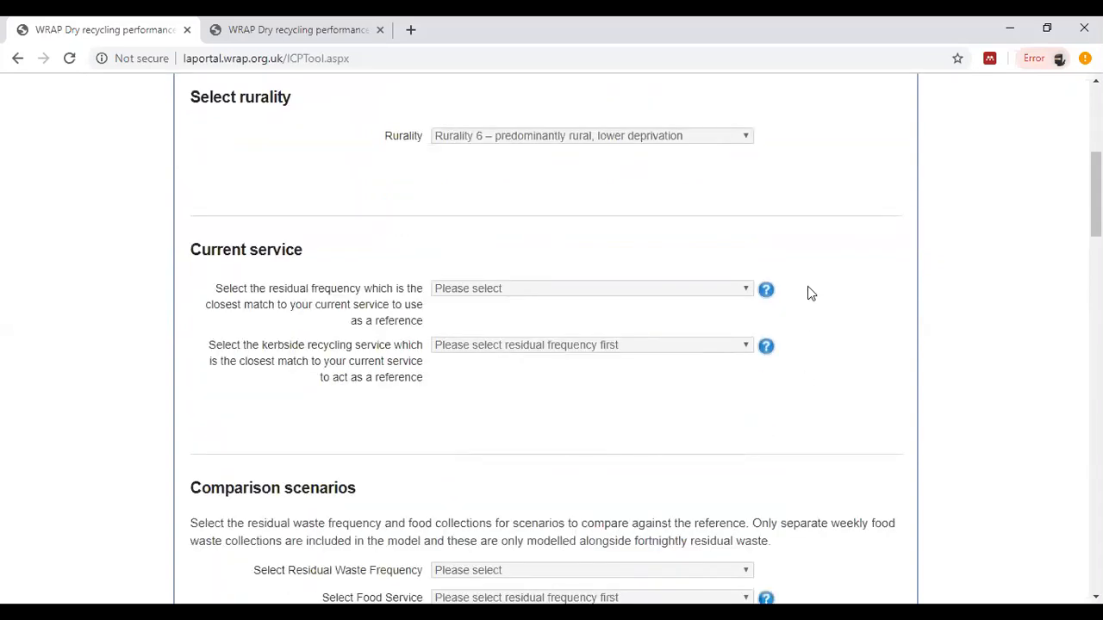
{"action": "left_click", "coordinate": [745, 292]}
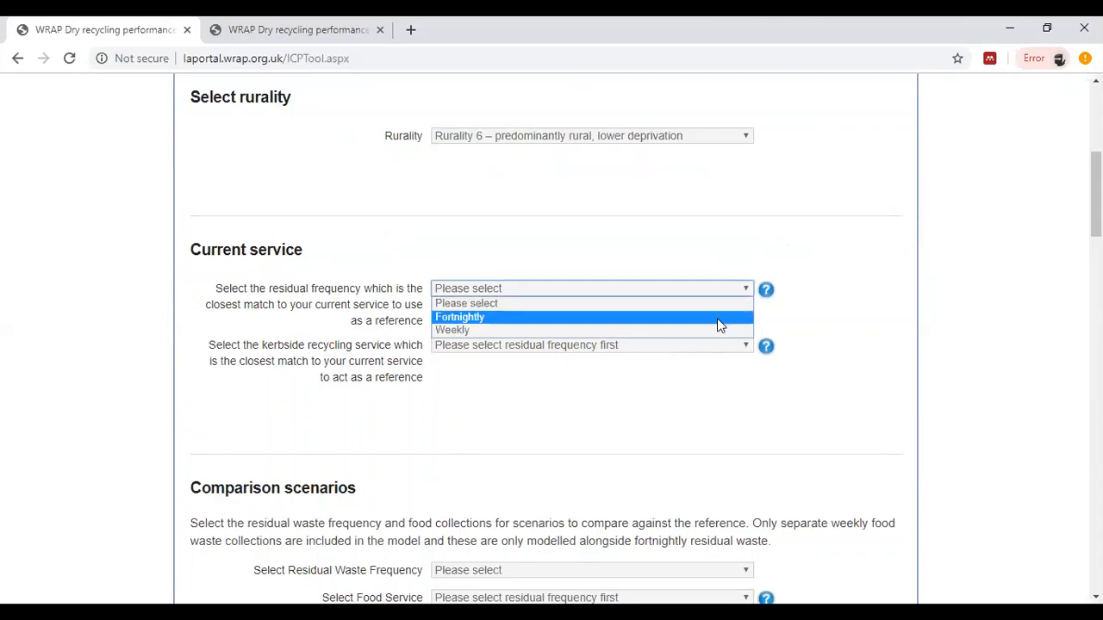
{"action": "left_click", "coordinate": [717, 319]}
{"action": "left_click", "coordinate": [723, 345]}
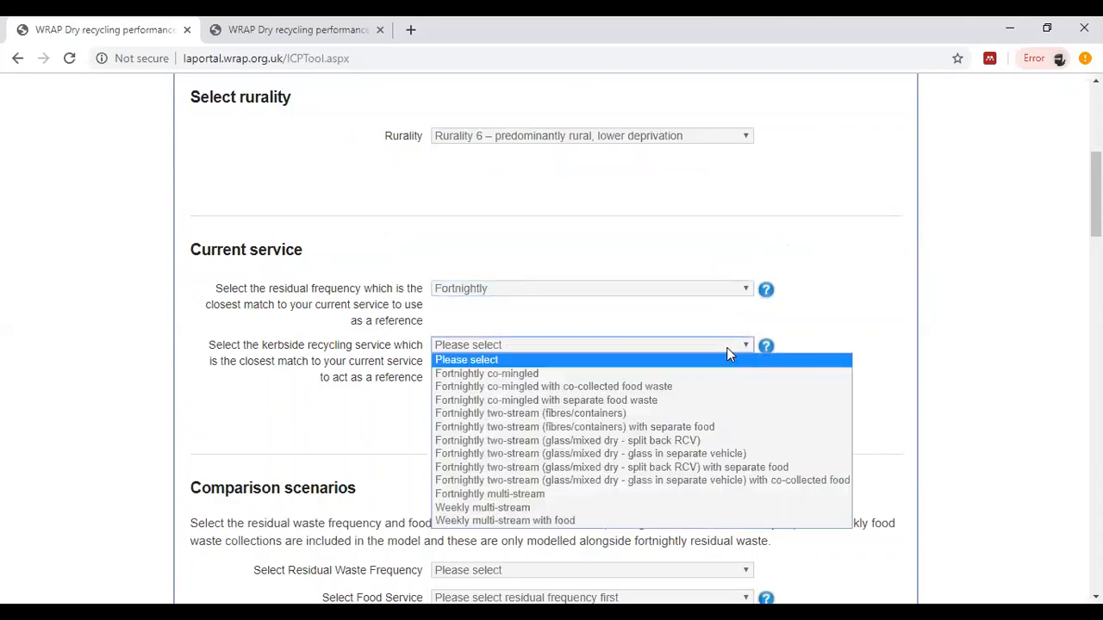
{"action": "left_click", "coordinate": [715, 371]}
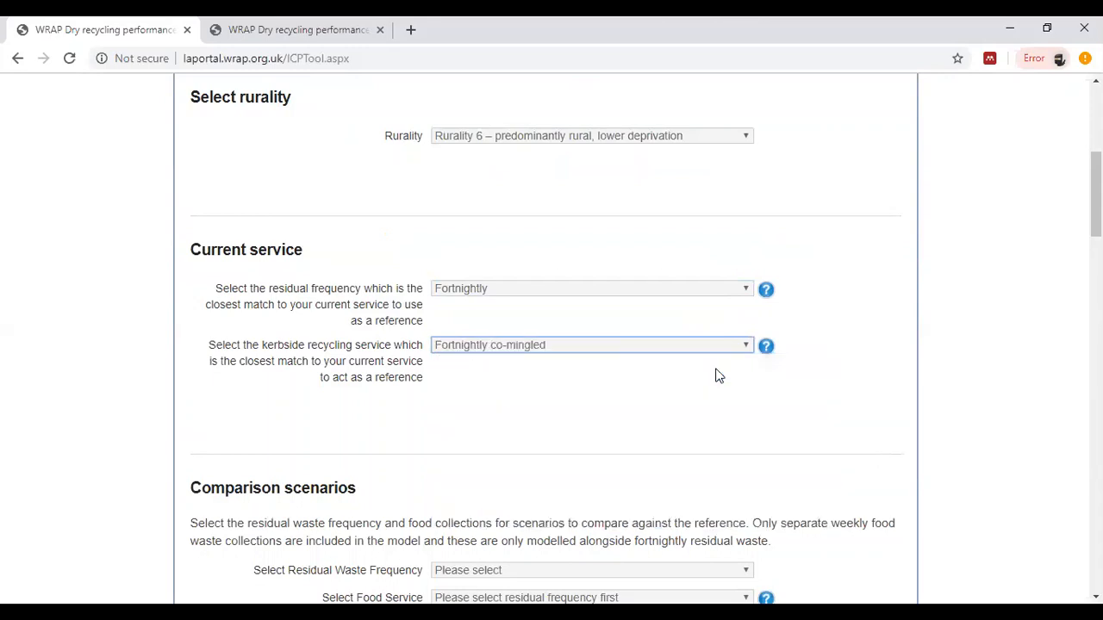
Step: Set the comparison scenarios to Fortnightly residual waste frequency with the Food collected service
{"action": "scroll", "coordinate": [736, 376], "scroll_direction": "down", "scroll_amount": 2}
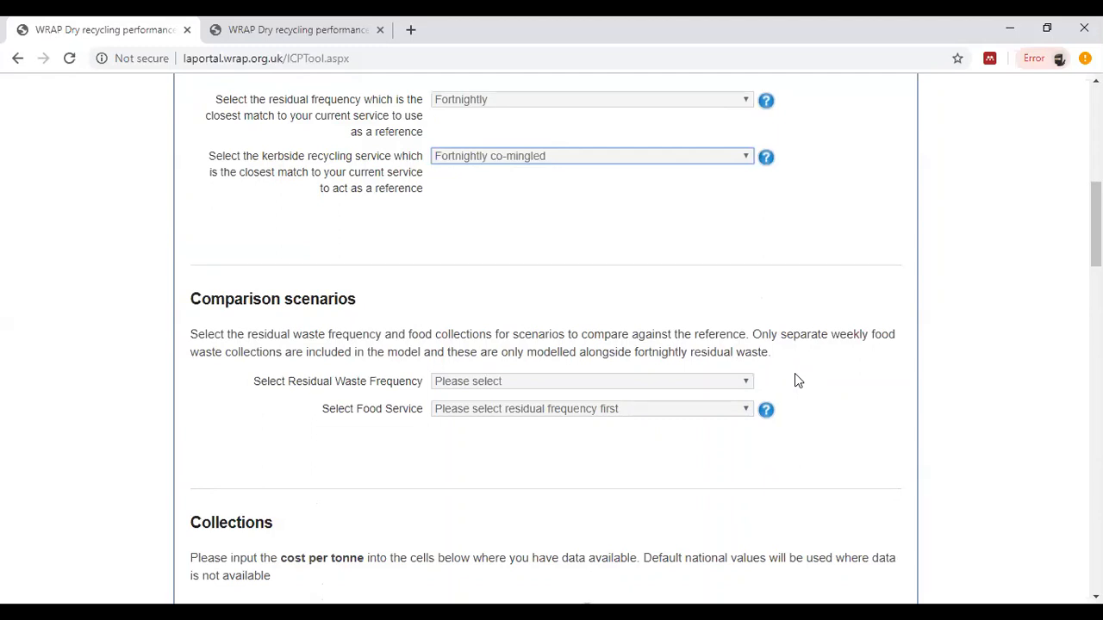
{"action": "left_click", "coordinate": [742, 380]}
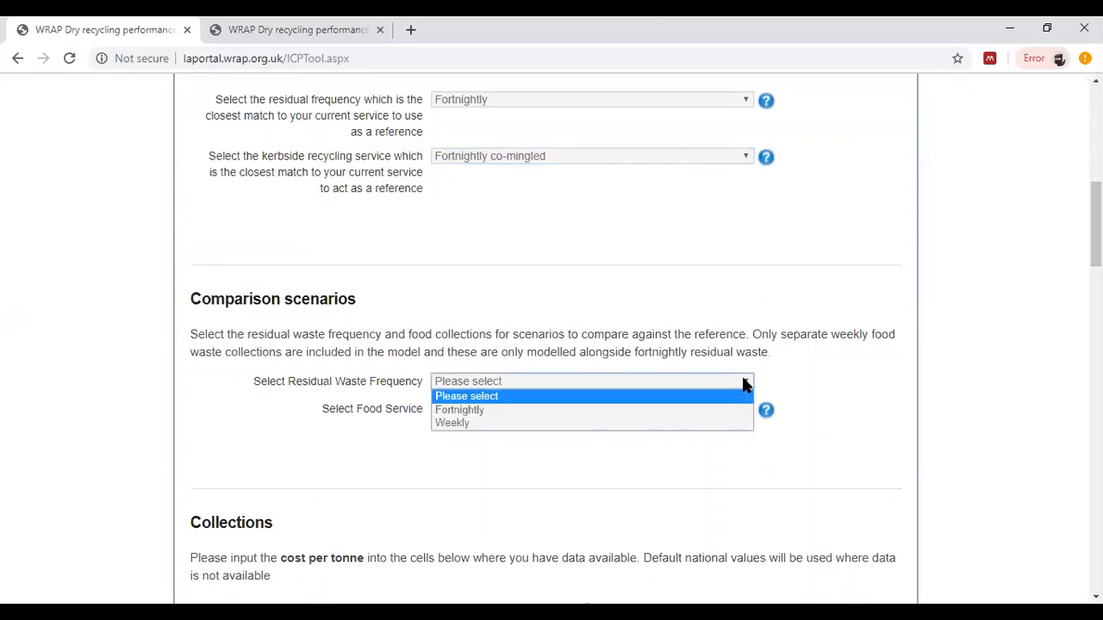
{"action": "left_click", "coordinate": [678, 411]}
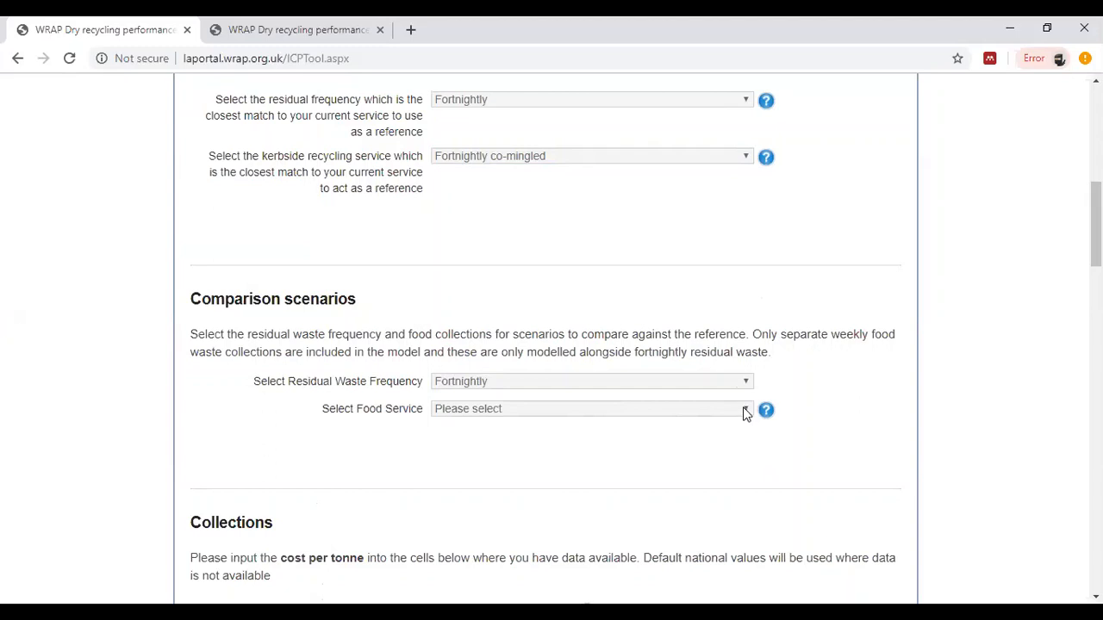
{"action": "left_click", "coordinate": [745, 411]}
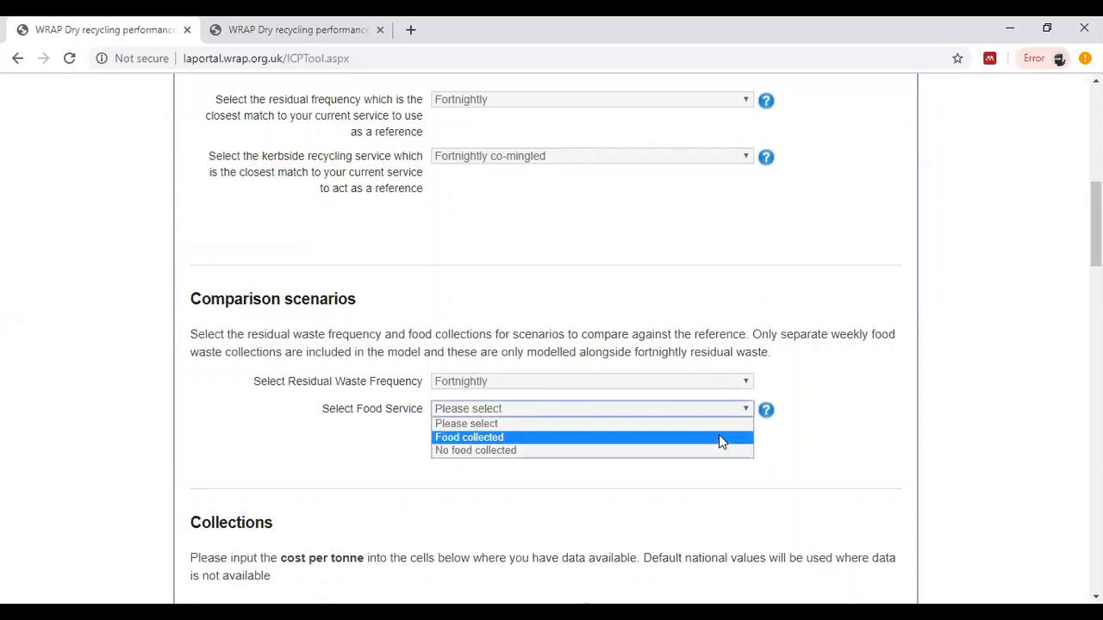
{"action": "left_click", "coordinate": [718, 438]}
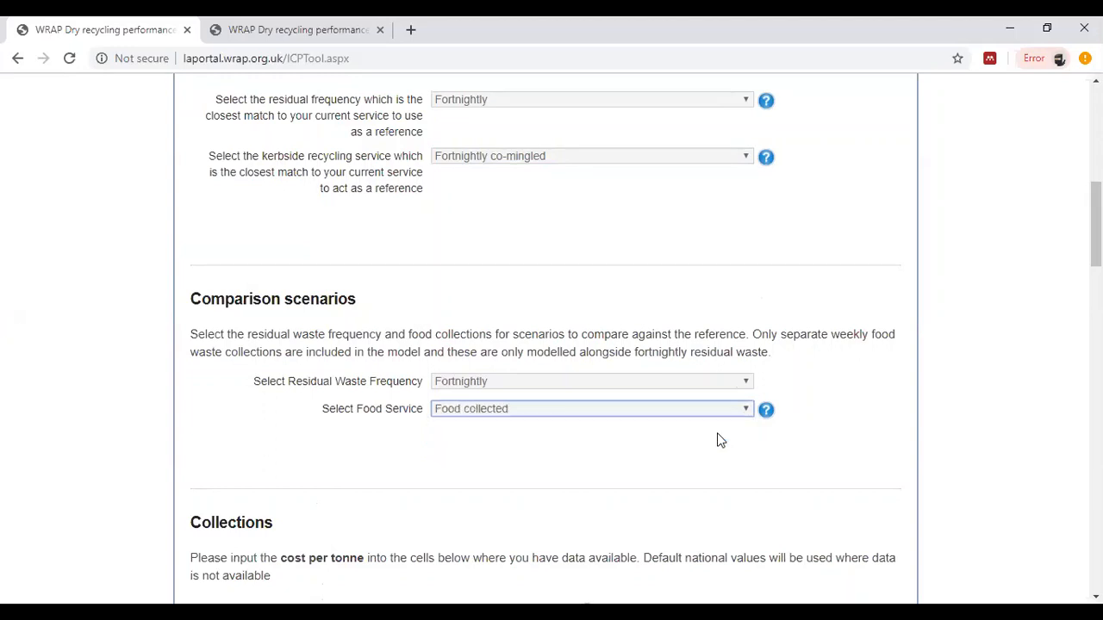
Step: Review the collection cost inputs and calculate the results using the default costs per tonne and all result types for the graph
{"action": "scroll", "coordinate": [720, 439], "scroll_direction": "down", "scroll_amount": 2}
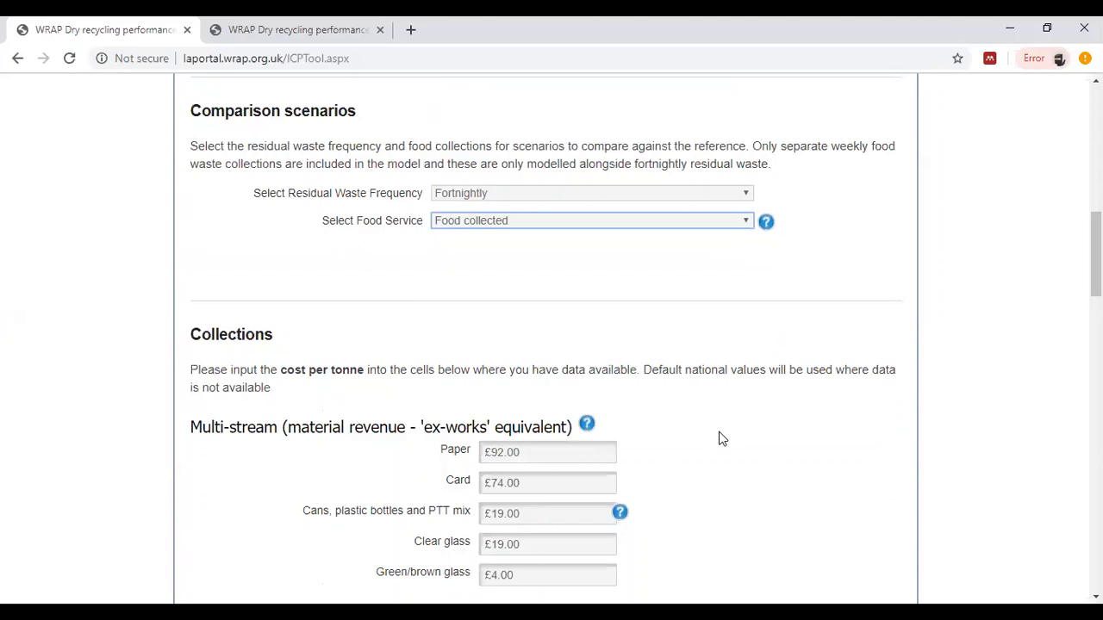
{"action": "scroll", "coordinate": [740, 446], "scroll_direction": "down", "scroll_amount": 2}
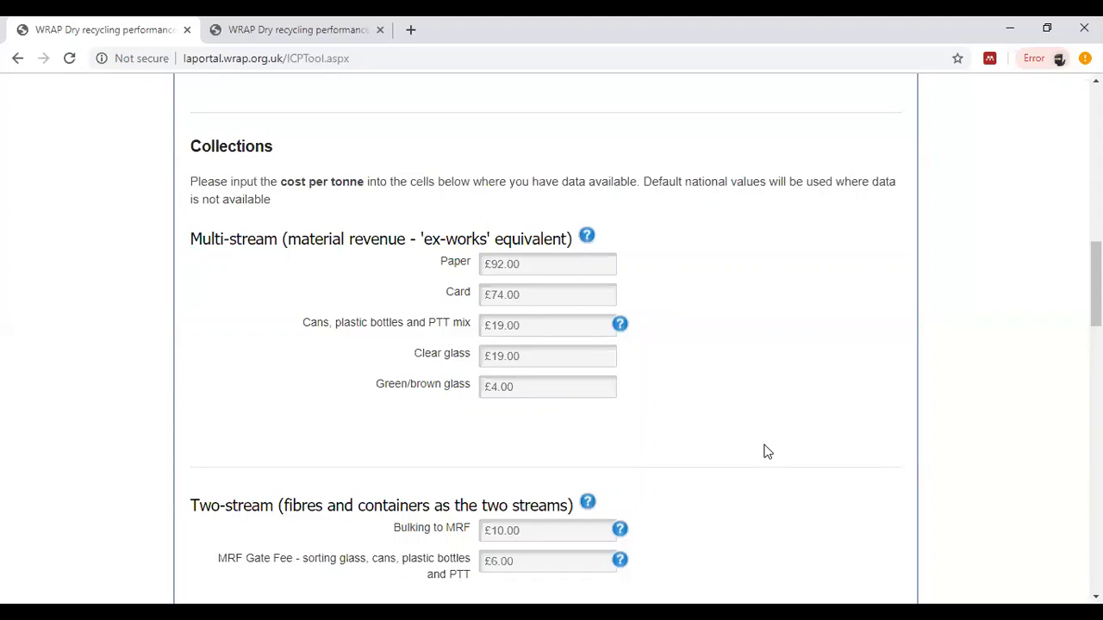
{"action": "scroll", "coordinate": [737, 395], "scroll_direction": "down", "scroll_amount": 4}
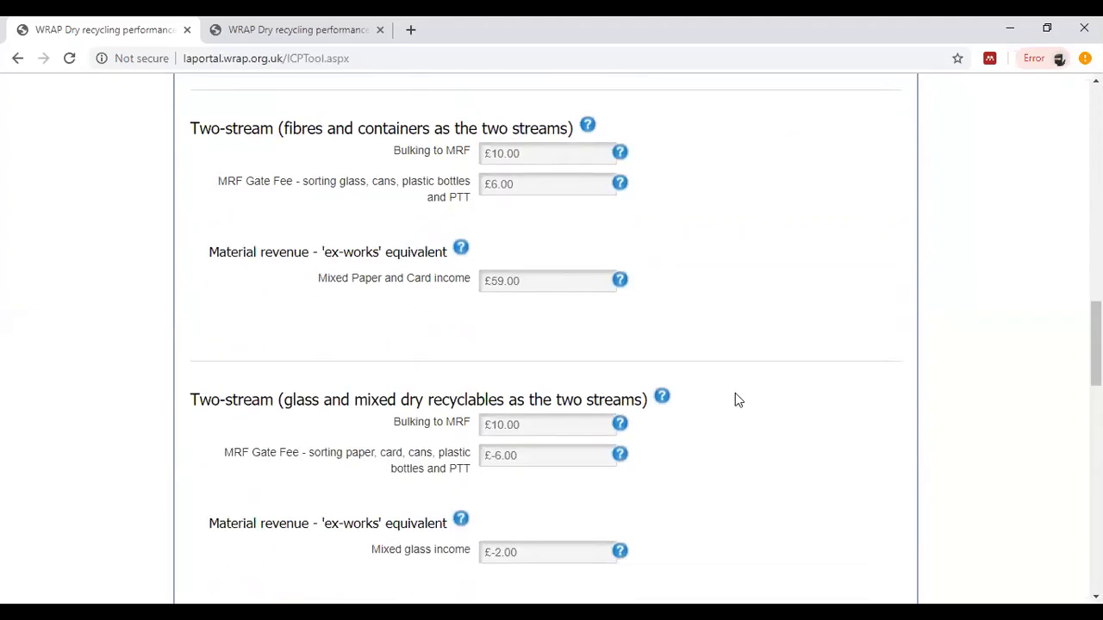
{"action": "scroll", "coordinate": [738, 399], "scroll_direction": "down", "scroll_amount": 2}
{"action": "scroll", "coordinate": [738, 399], "scroll_direction": "down", "scroll_amount": 2}
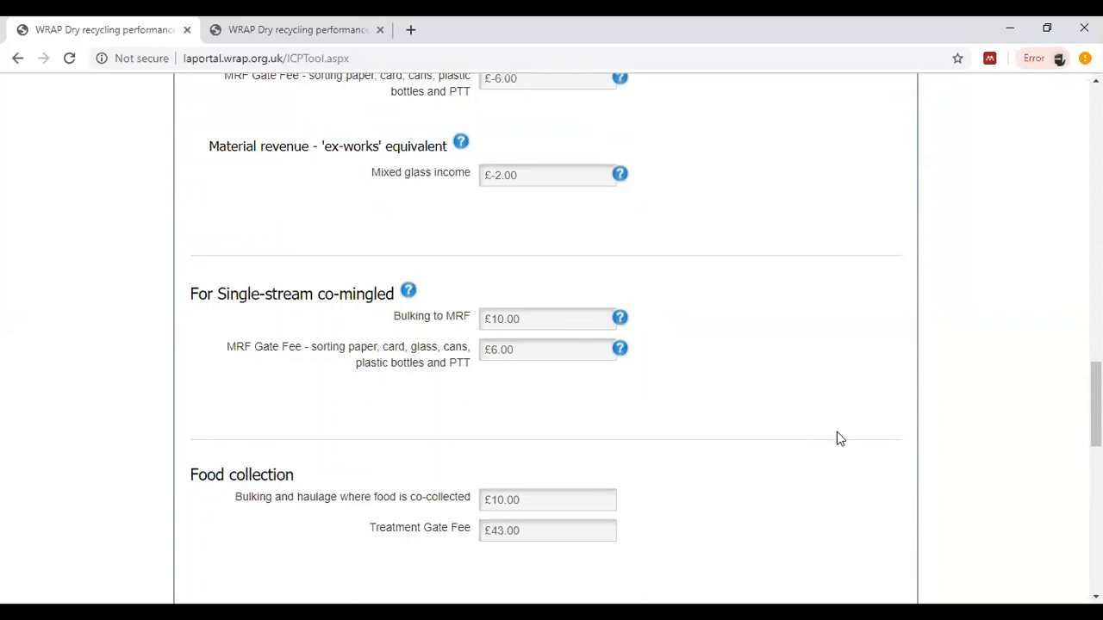
{"action": "scroll", "coordinate": [838, 440], "scroll_direction": "down", "scroll_amount": 2}
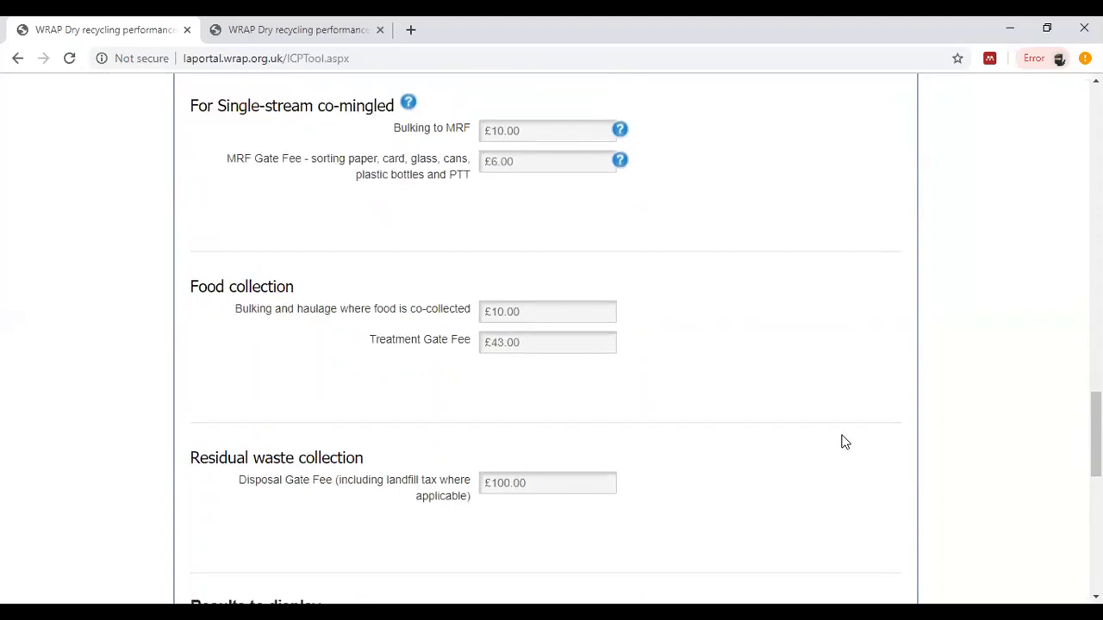
{"action": "scroll", "coordinate": [844, 441], "scroll_direction": "down", "scroll_amount": 2}
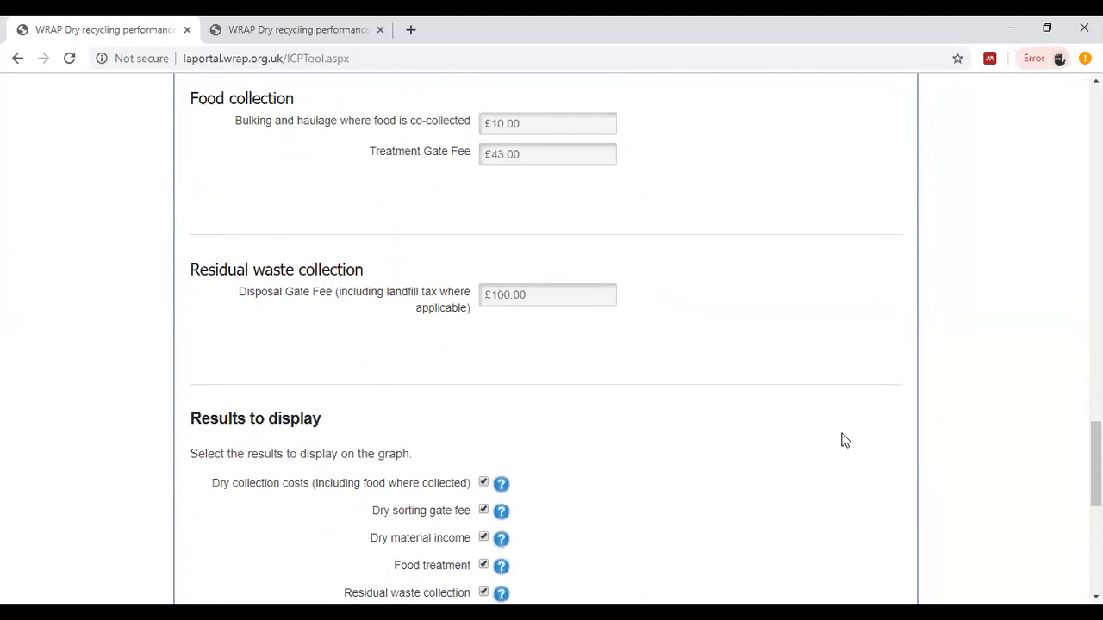
{"action": "scroll", "coordinate": [844, 440], "scroll_direction": "down", "scroll_amount": 2}
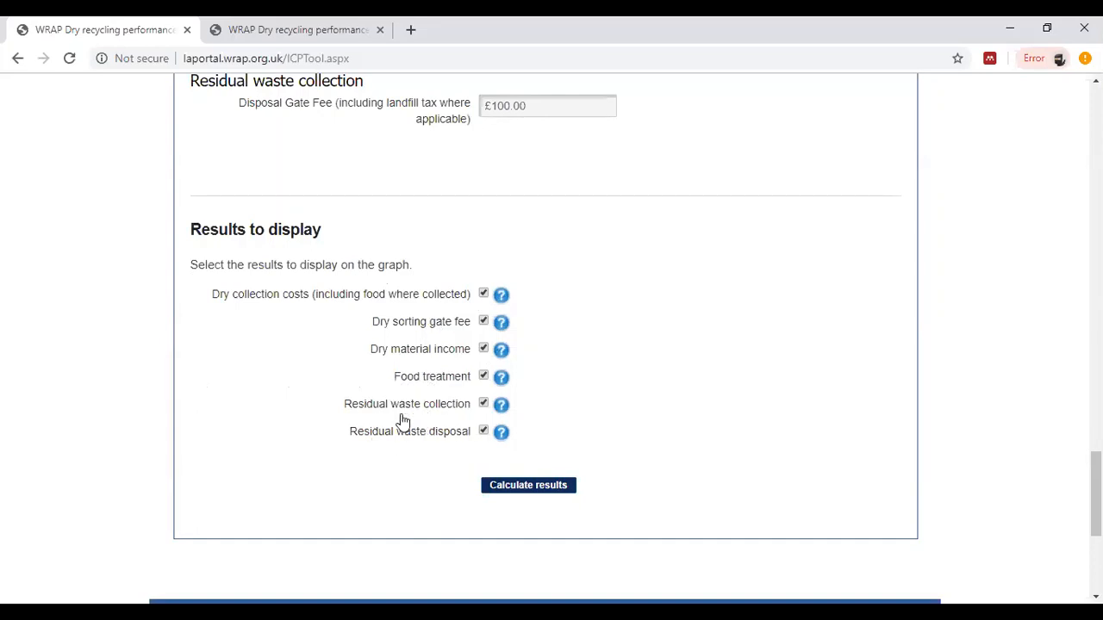
{"action": "left_click", "coordinate": [521, 488]}
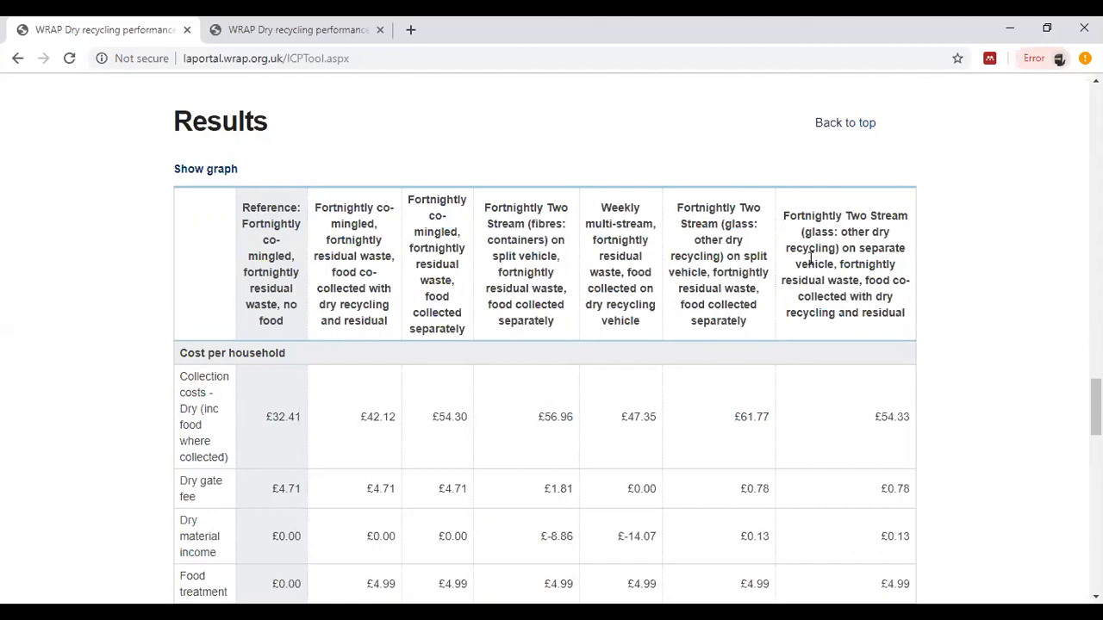
Step: Review the cost per household results for every scenario and expand the Yields section of the results table
{"action": "scroll", "coordinate": [453, 264], "scroll_direction": "down", "scroll_amount": 1}
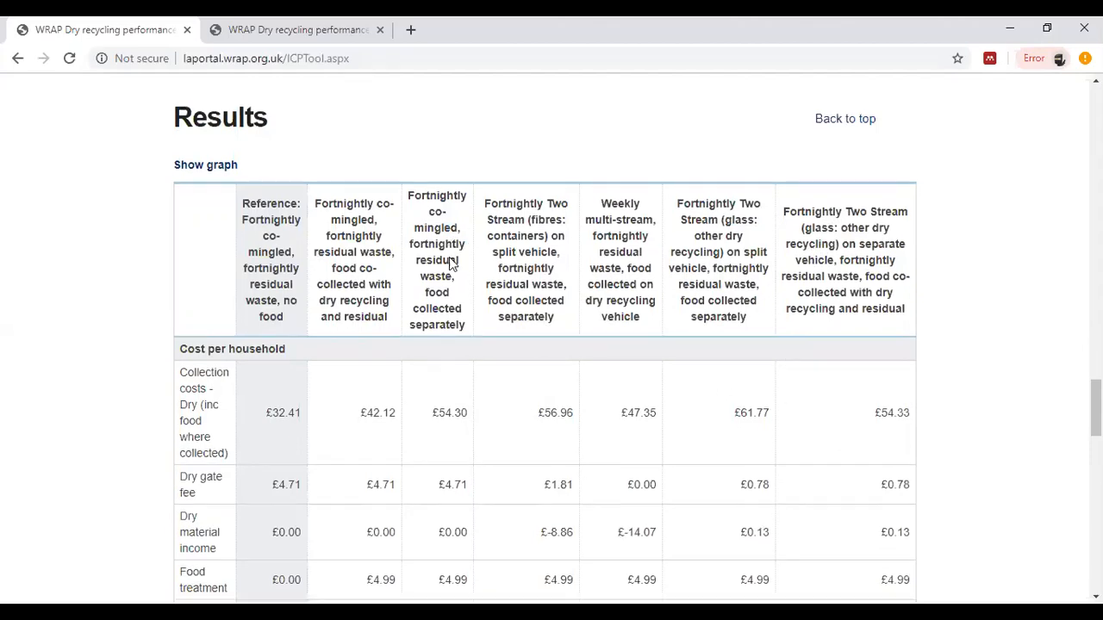
{"action": "scroll", "coordinate": [452, 263], "scroll_direction": "down", "scroll_amount": 4}
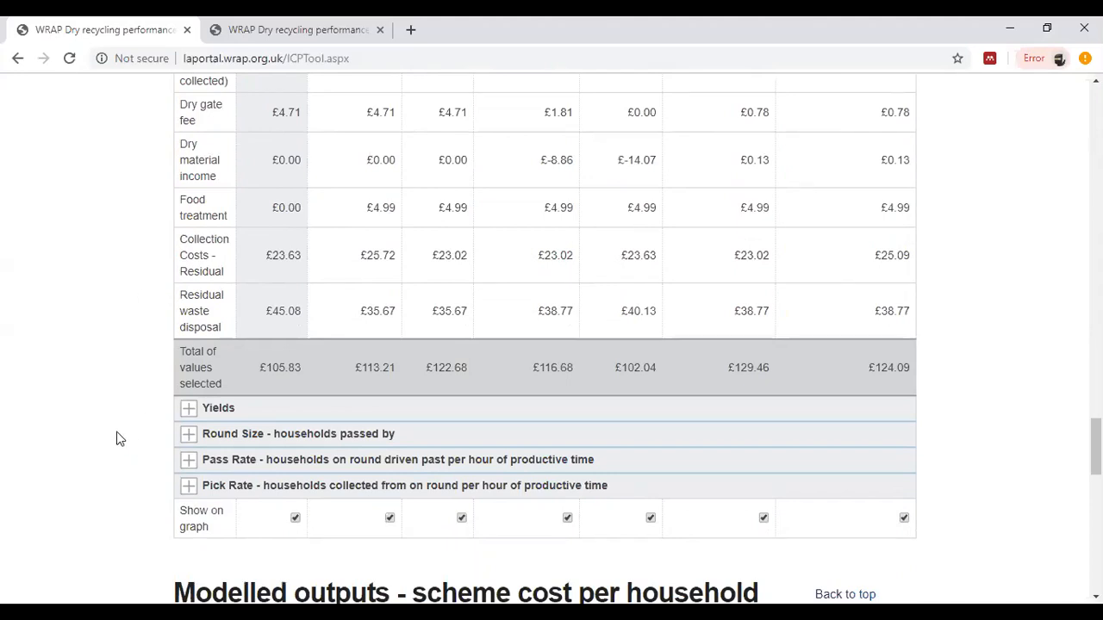
{"action": "left_click", "coordinate": [189, 410]}
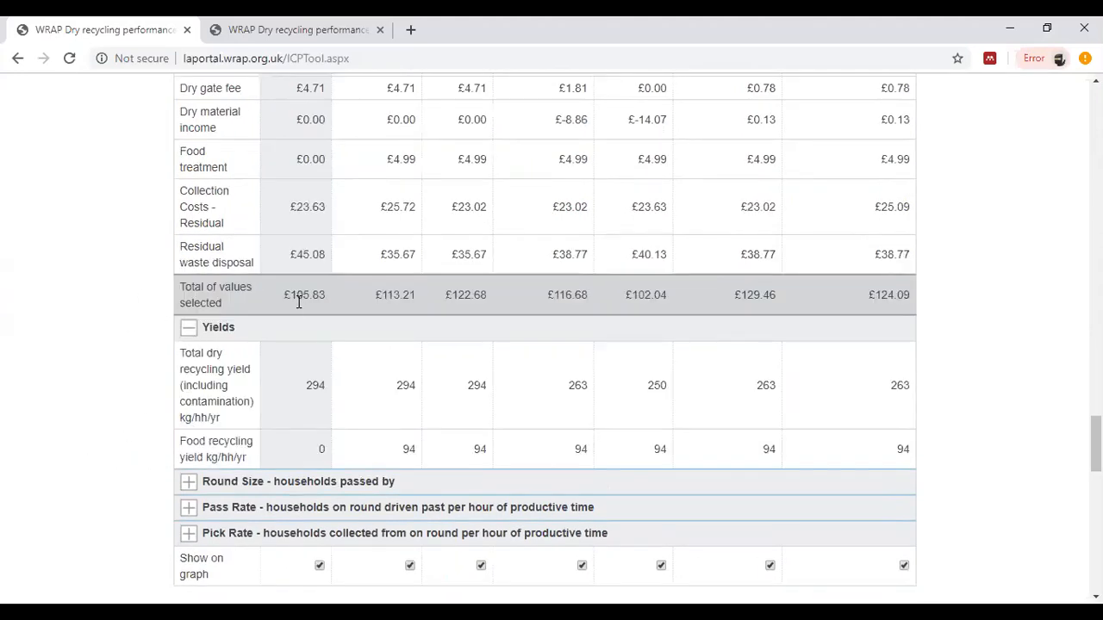
Step: Expand the Round Size and Pass Rate sections of the results table to compare the scenarios' collection figures
{"action": "scroll", "coordinate": [297, 308], "scroll_direction": "down", "scroll_amount": 2}
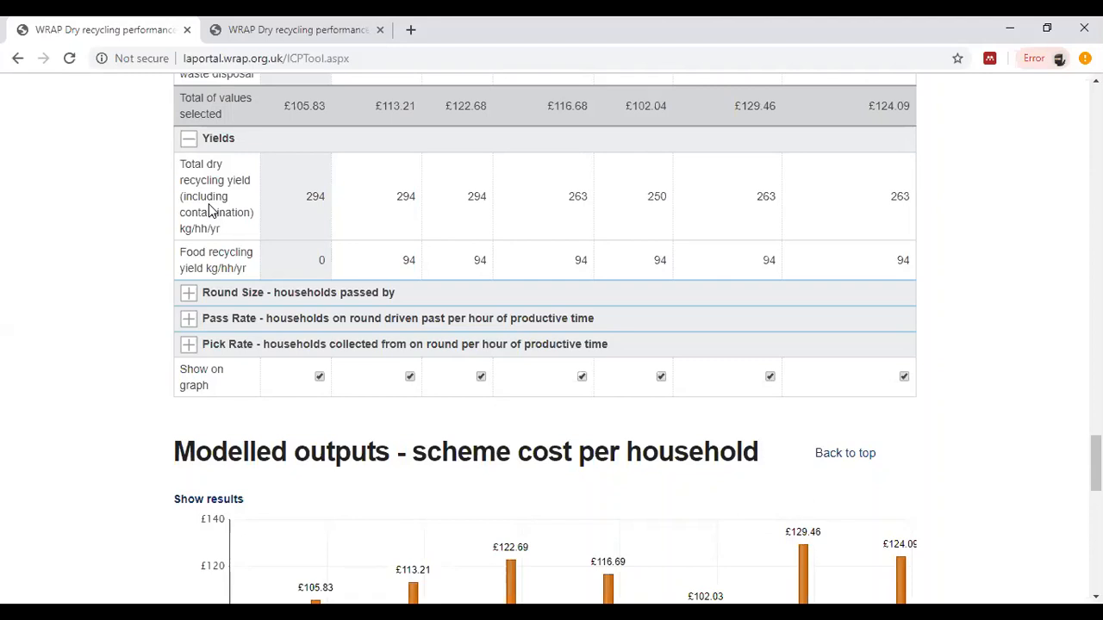
{"action": "left_click", "coordinate": [186, 293]}
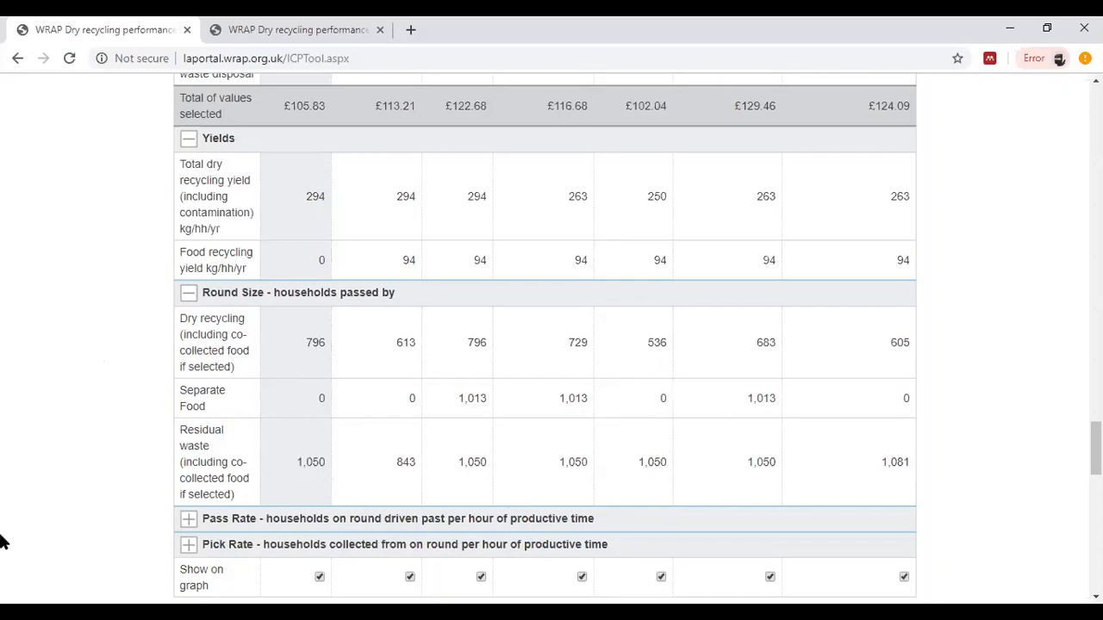
{"action": "left_click", "coordinate": [189, 520]}
{"action": "scroll", "coordinate": [100, 445], "scroll_direction": "down", "scroll_amount": 2}
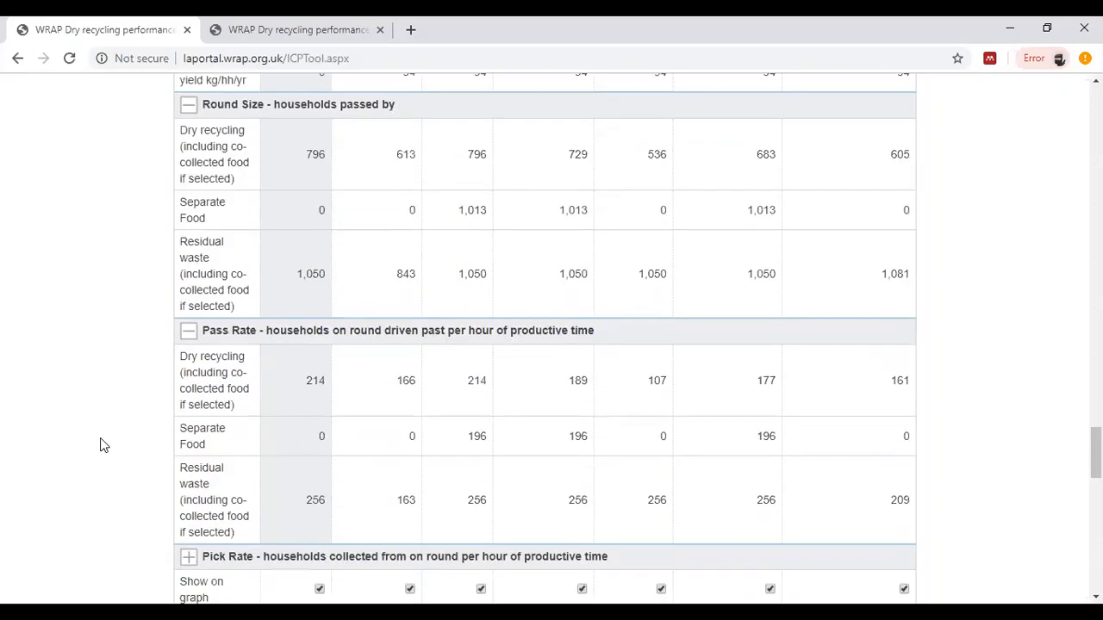